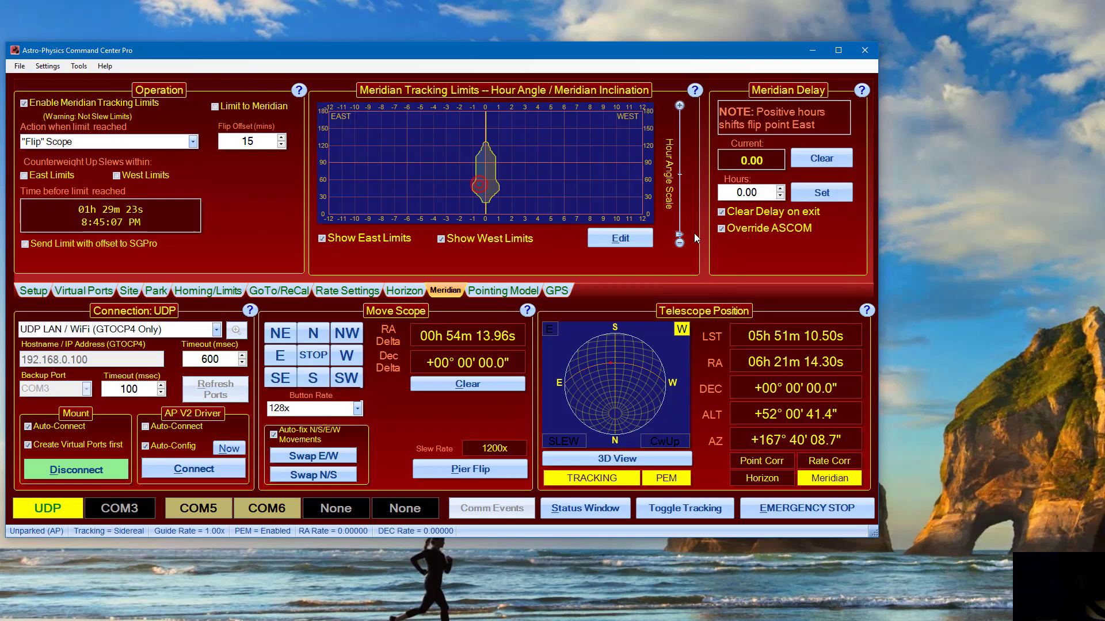
Step: Rescale the Meridian Tracking Limits chart to ±2 hours using the Hour Angle Scale slider
left_click_drag(680, 236, 680, 194)
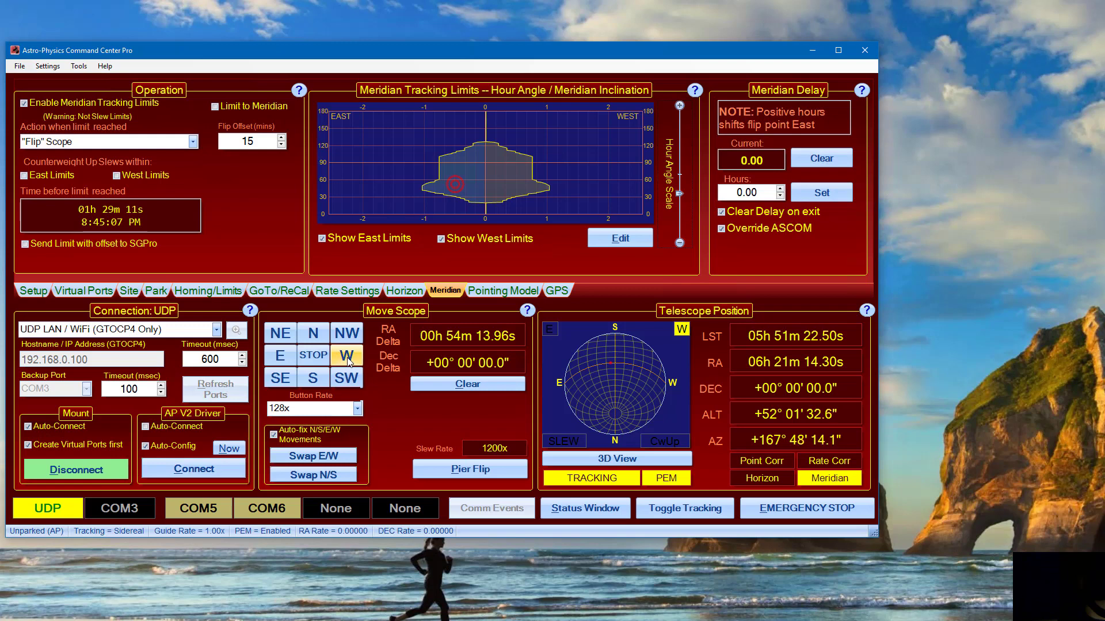
Step: Set the Button Rate to 600x
left_click(356, 408)
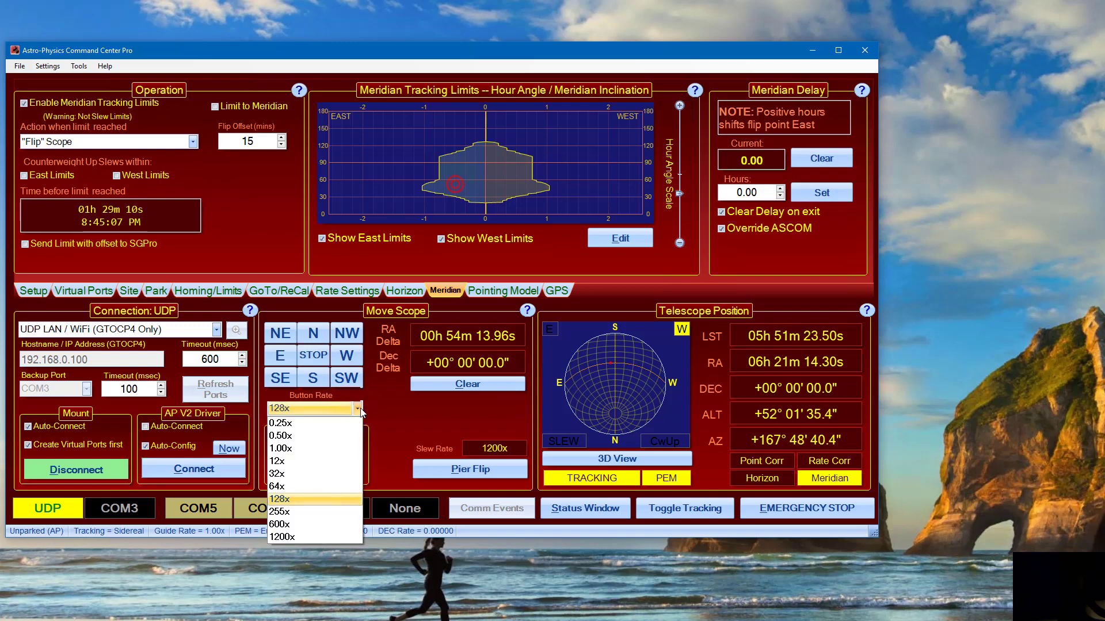
left_click(313, 513)
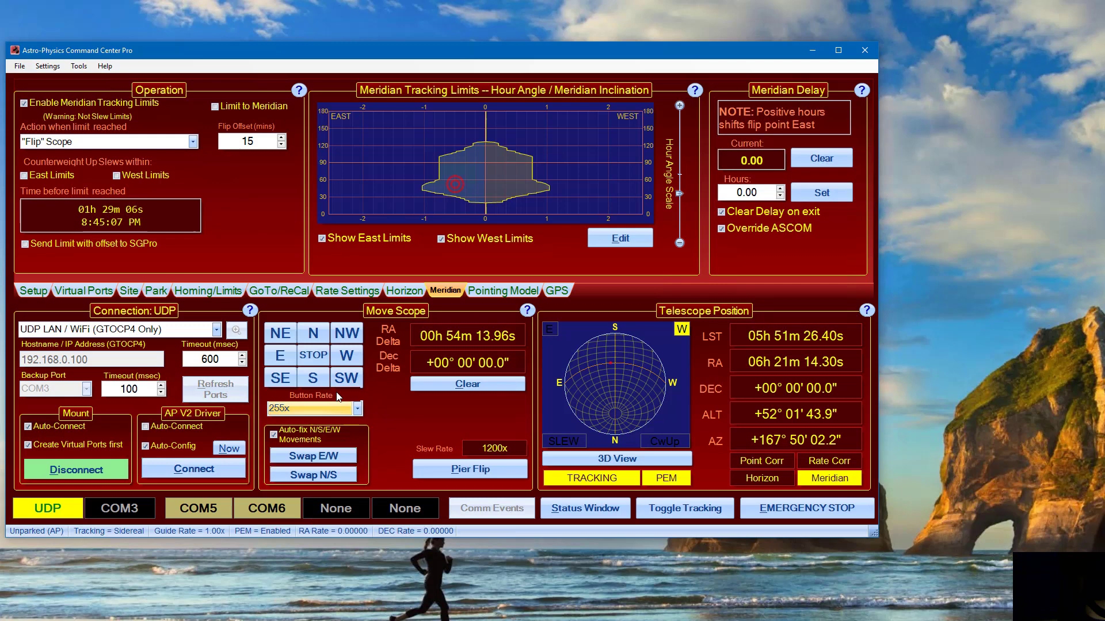
left_click(329, 406)
left_click(305, 524)
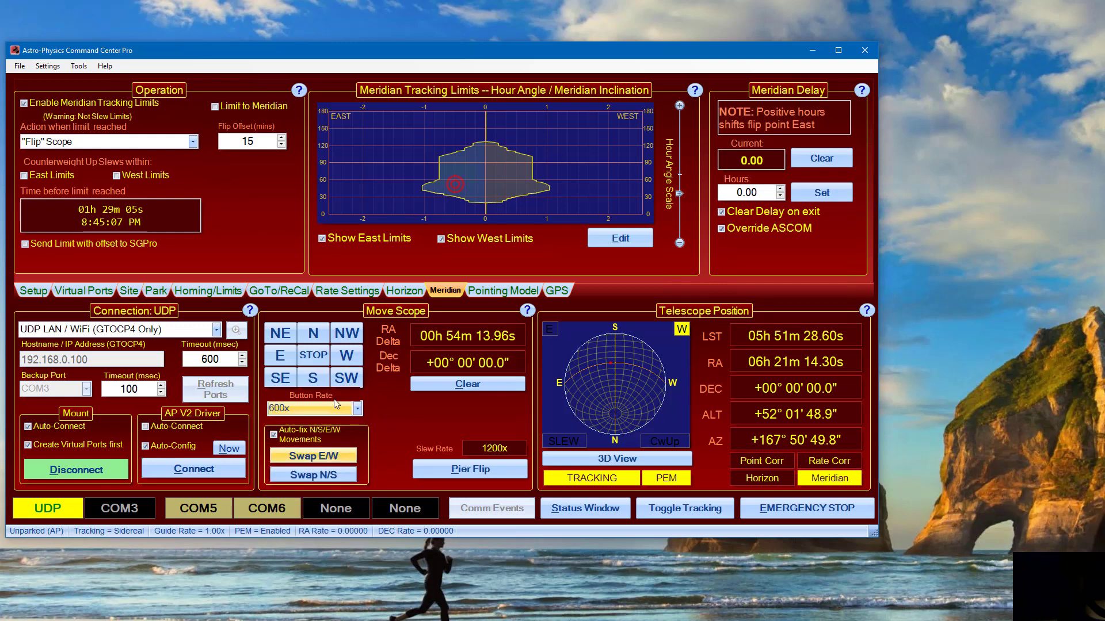
Step: Slew the mount west past the meridian, leaving about 28 minutes before the limit
left_click(345, 363)
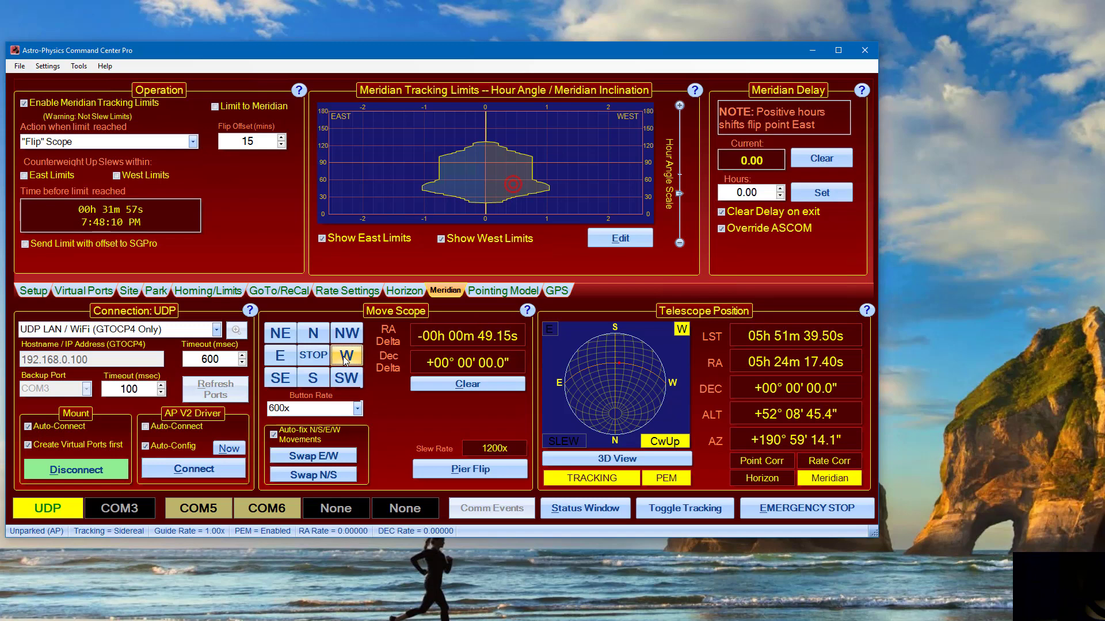
left_click(346, 359)
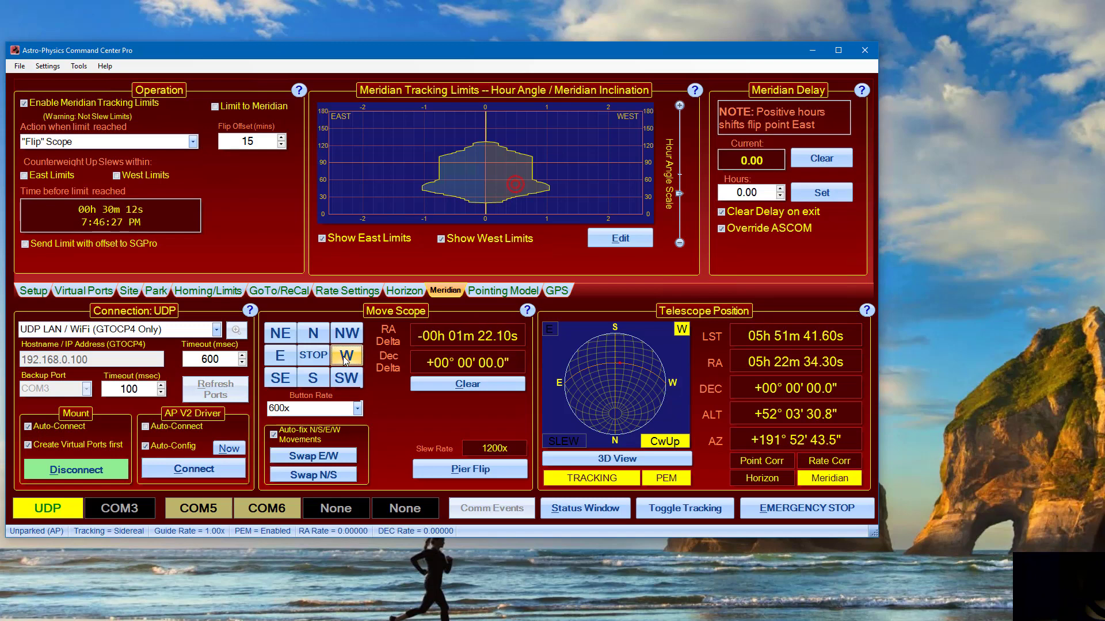
left_click(346, 359)
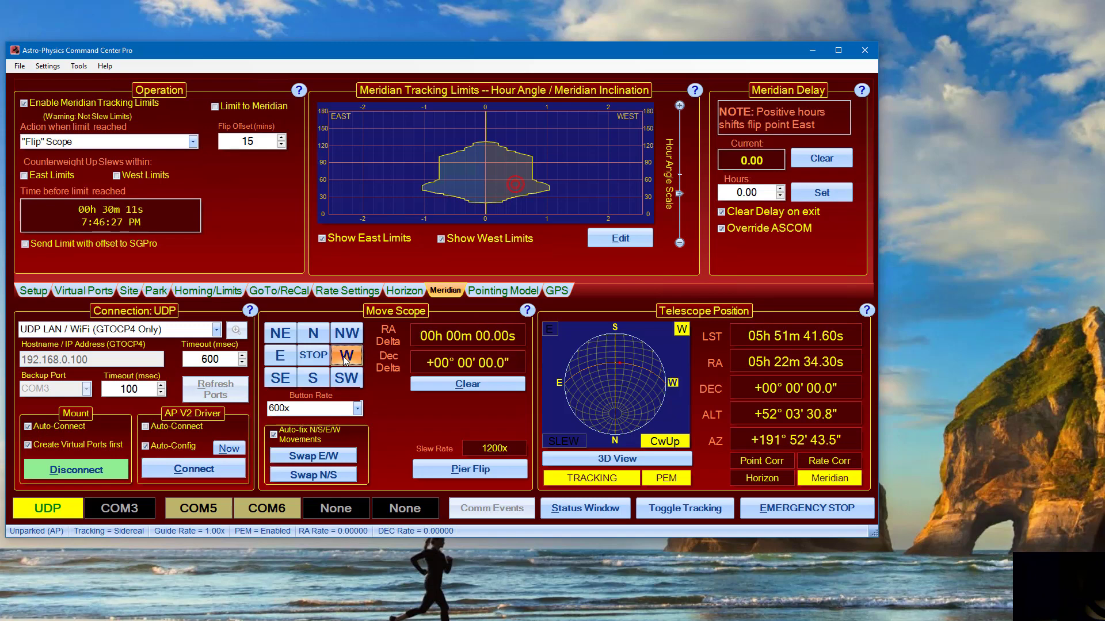
Step: Drop the Button Rate to 128x and nudge west to about 6 minutes before the limit
left_click(311, 411)
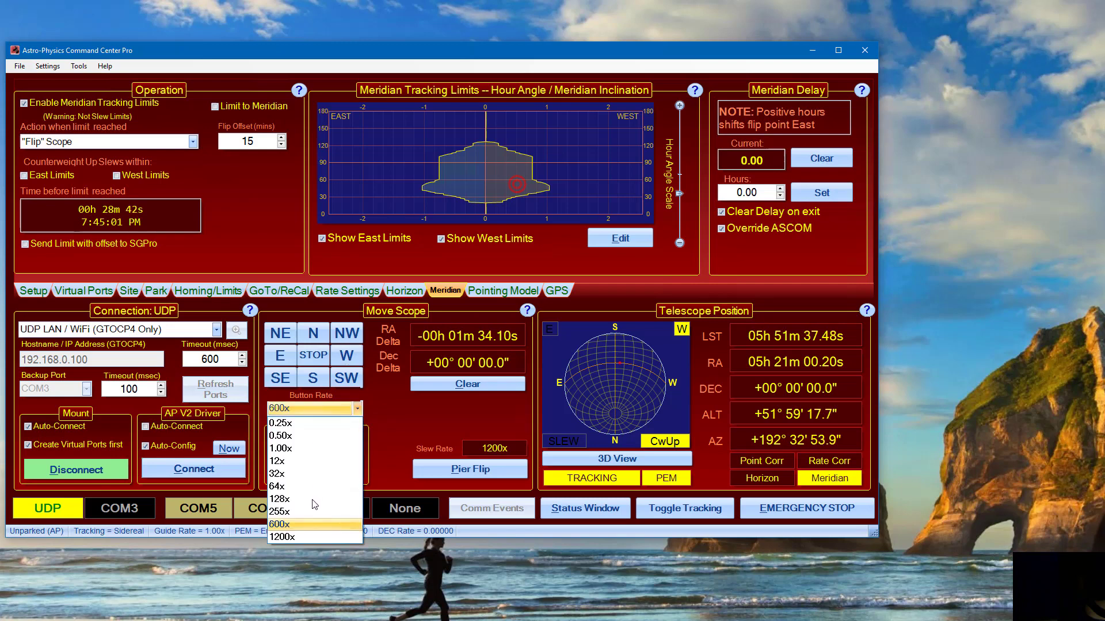
left_click(284, 499)
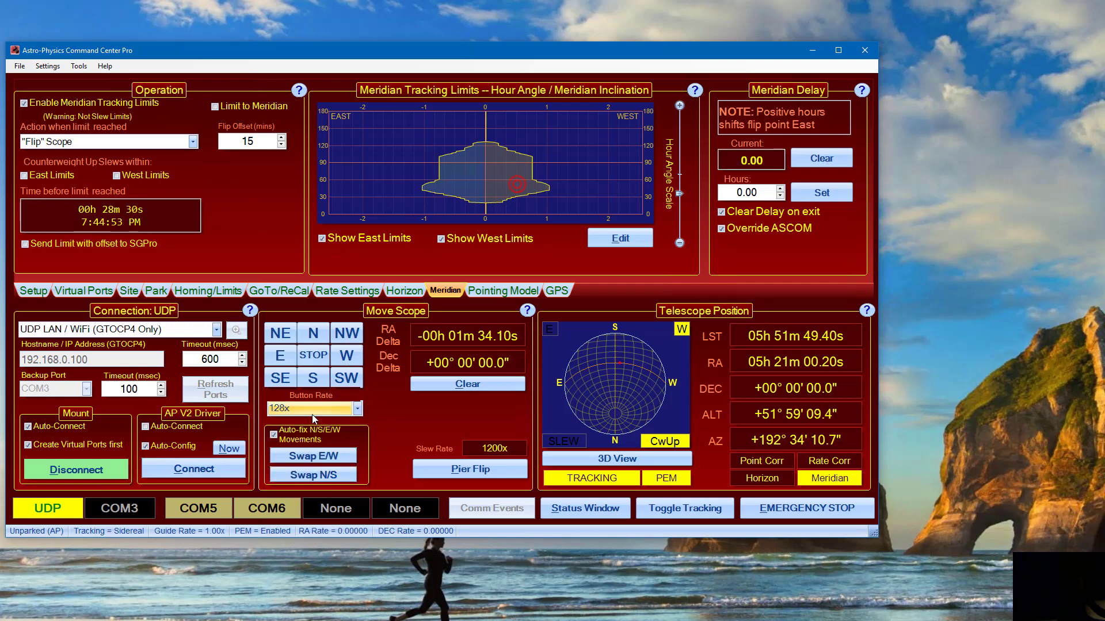
left_click(345, 361)
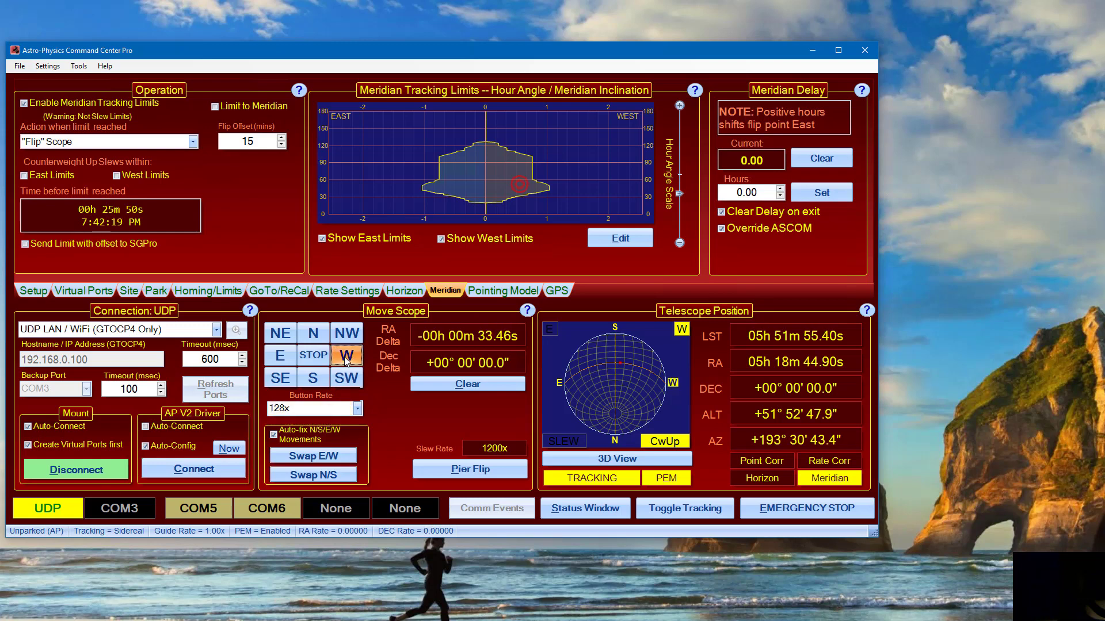
left_click(346, 361)
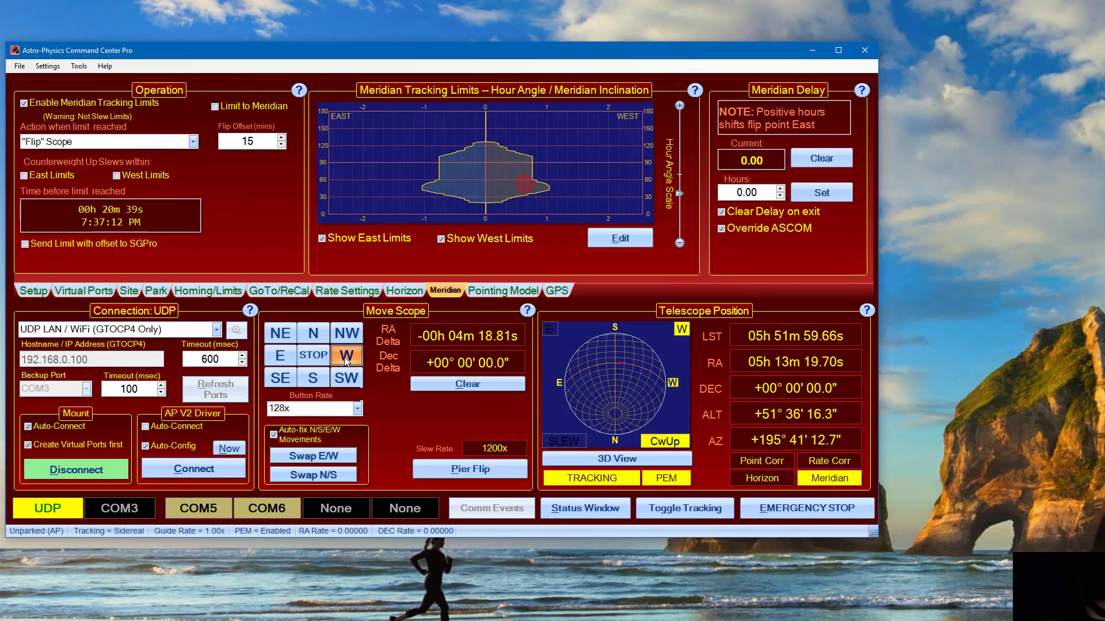
left_click(346, 360)
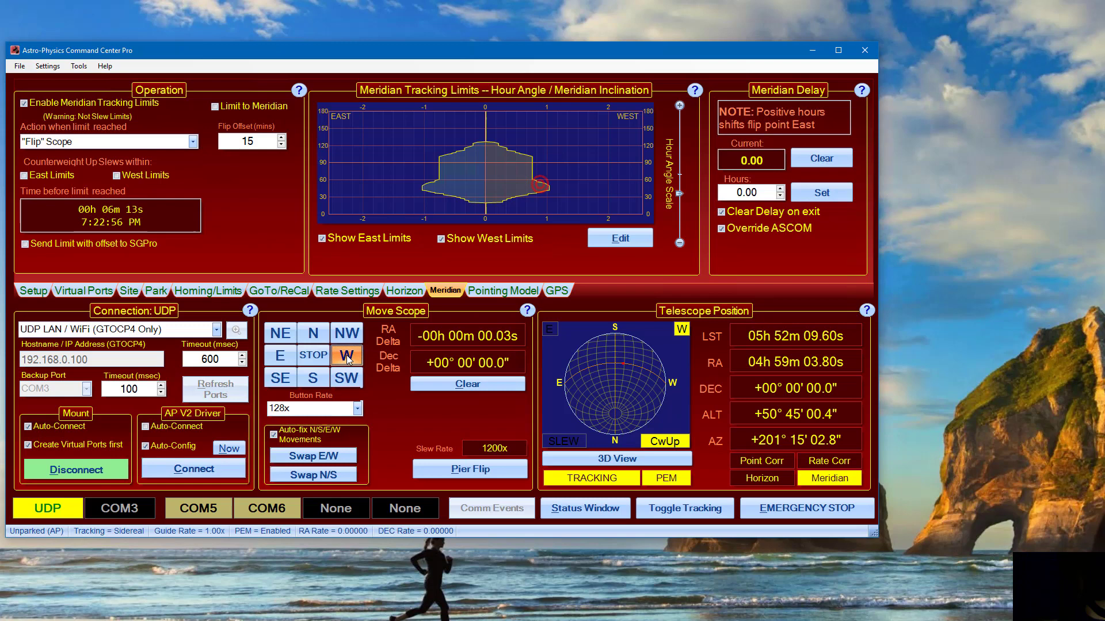